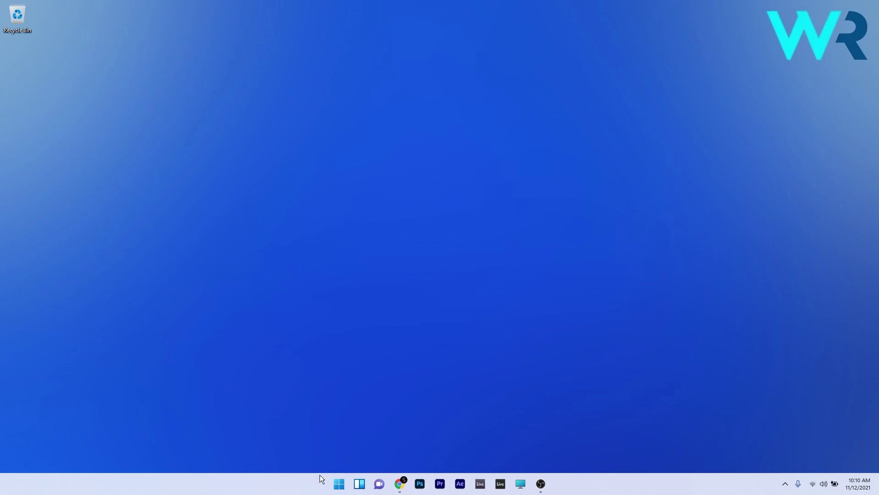
- Restart the PC from the Start power menu, then search Start for ncpa.cpl
{"action": "left_click", "coordinate": [339, 489]}
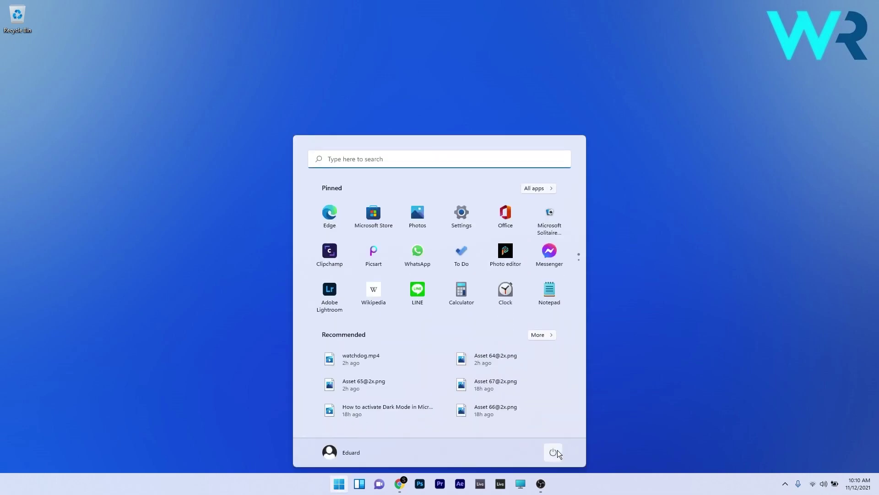
{"action": "left_click", "coordinate": [551, 452]}
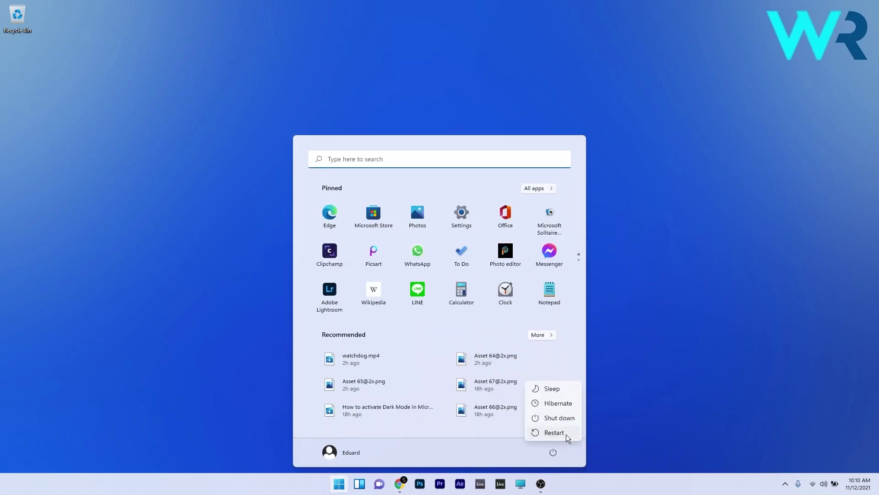
{"action": "left_click", "coordinate": [712, 260]}
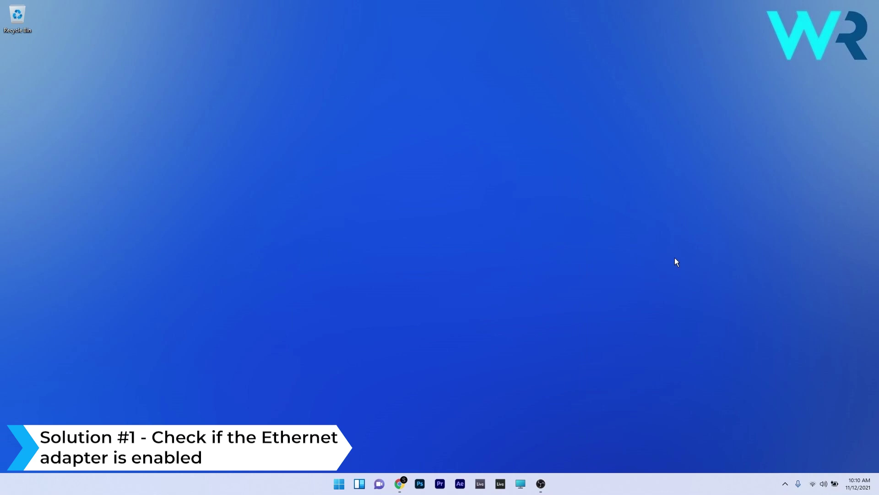
{"action": "left_click", "coordinate": [339, 483]}
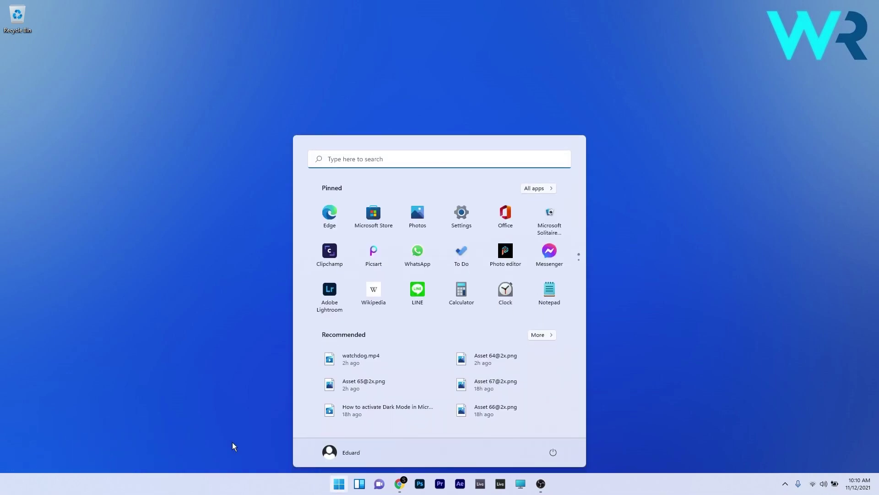
{"action": "type", "text": "ncpa"}
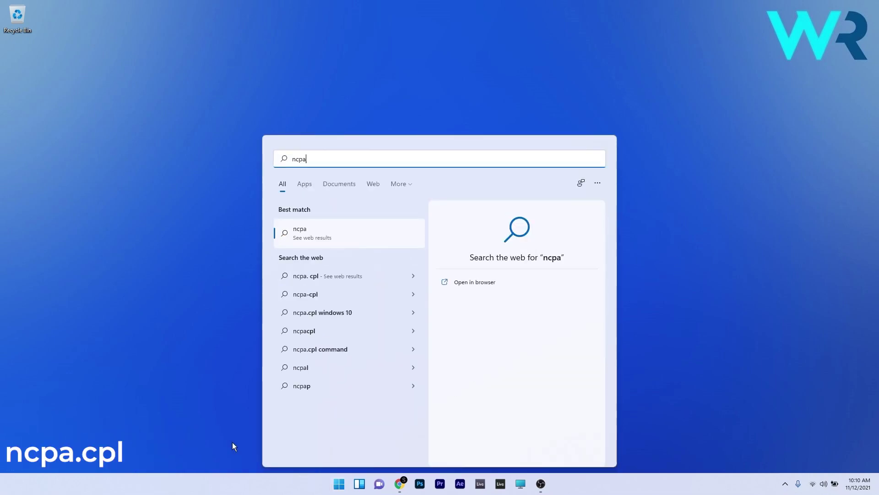
{"action": "type", "text": ".cpl"}
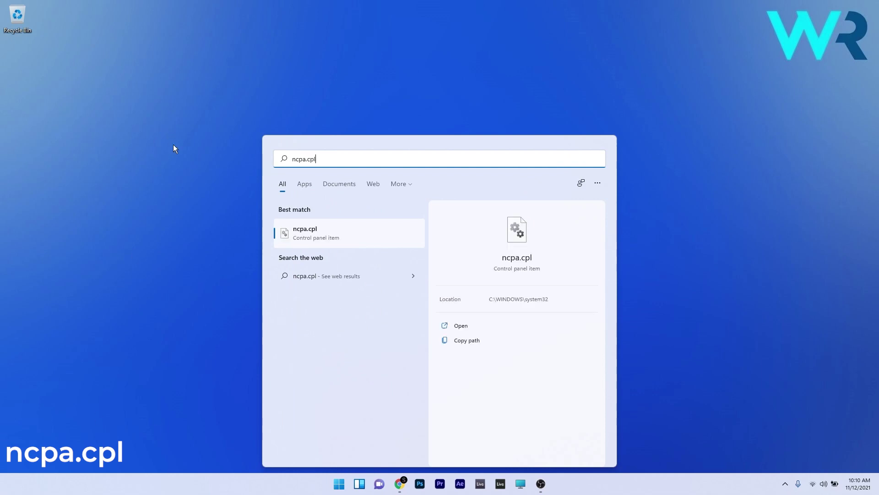
- Open Network Connections and confirm the unplugged Ethernet adapter is enabled, since Disable is offered
{"action": "left_click", "coordinate": [321, 239]}
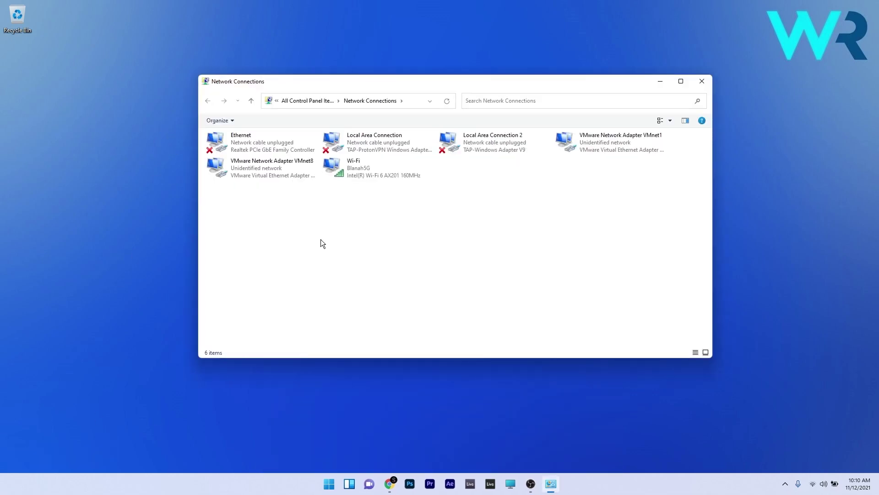
{"action": "left_click", "coordinate": [253, 144]}
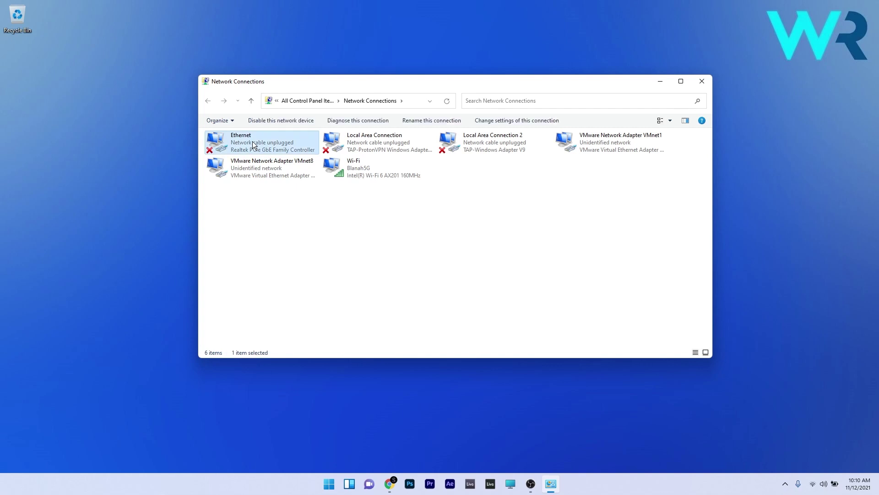
{"action": "right_click", "coordinate": [252, 144]}
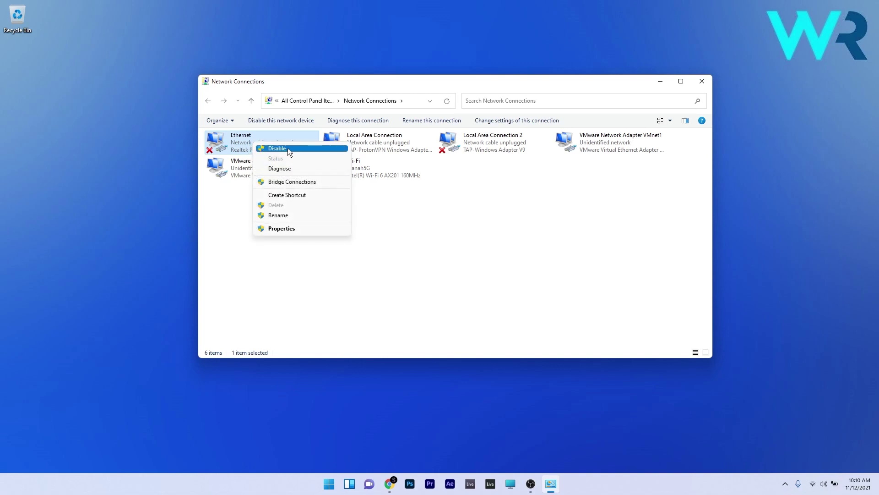
{"action": "left_click", "coordinate": [217, 231]}
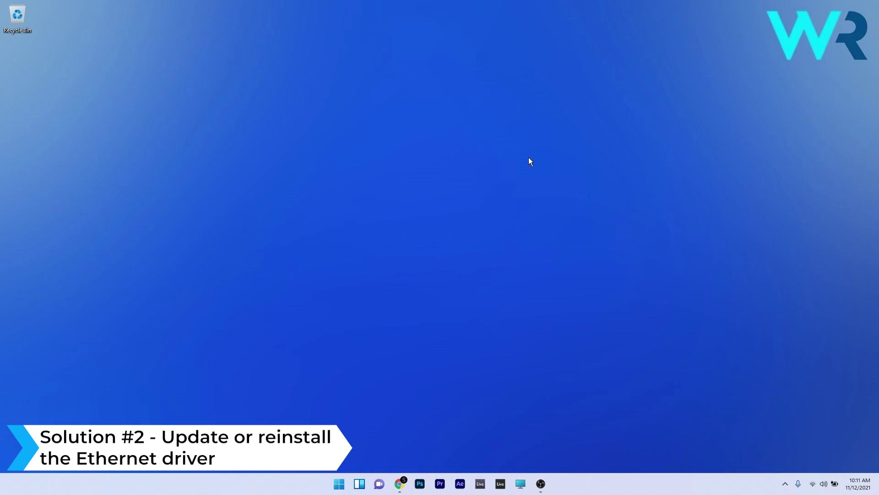
- Open Device Manager, expand Network adapters, and bring up the VMware VMnet1 adapter's context menu
{"action": "right_click", "coordinate": [339, 484]}
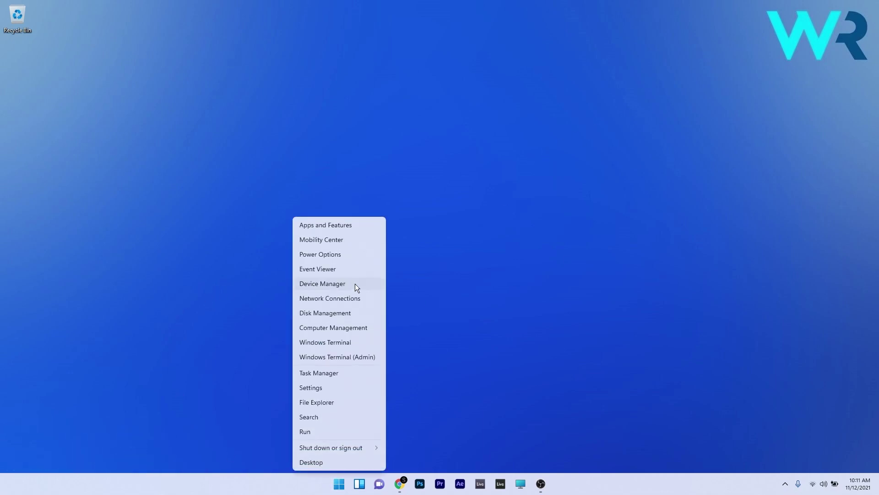
{"action": "left_click", "coordinate": [357, 287]}
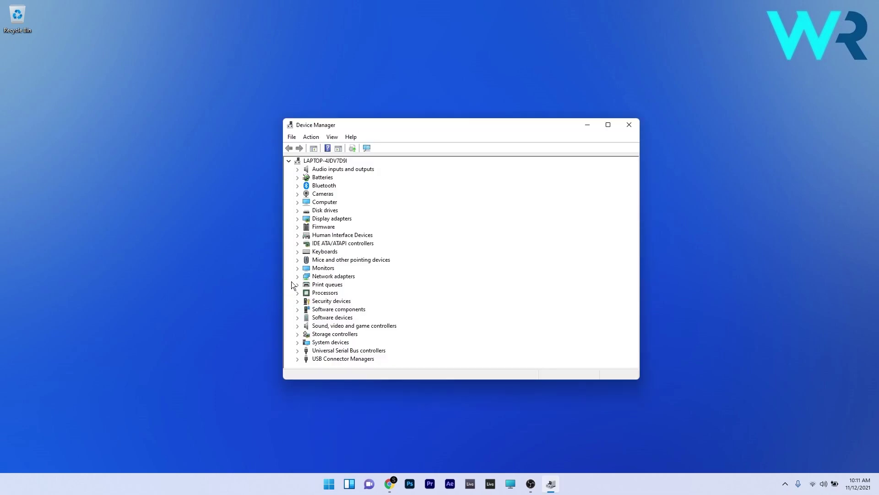
{"action": "double_click", "coordinate": [337, 277]}
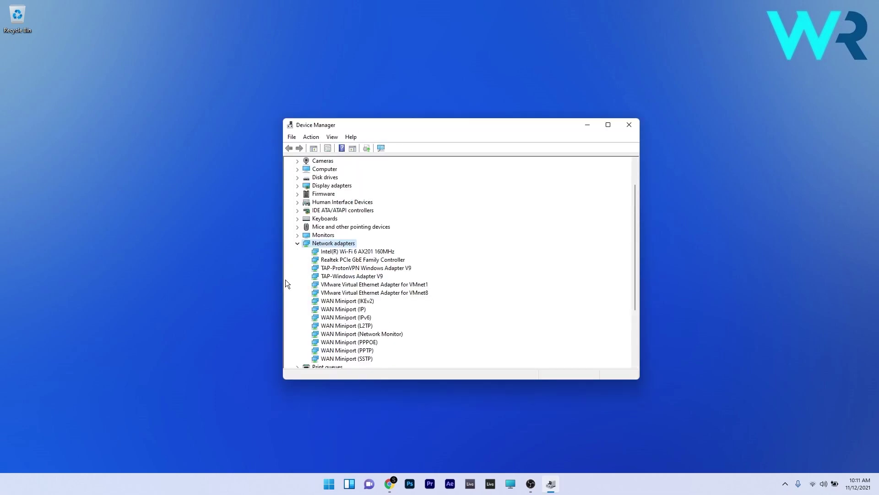
{"action": "right_click", "coordinate": [360, 286]}
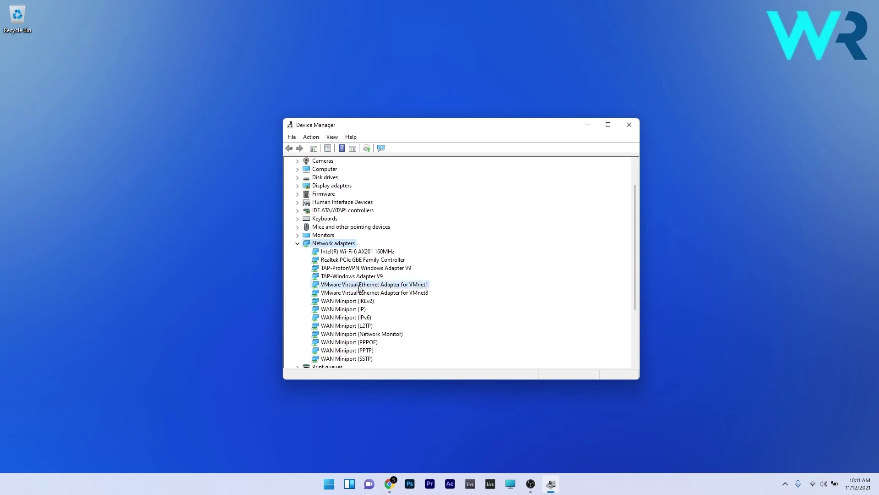
- Open the VMnet1 adapter's Properties and launch Update Driver from its Driver tab
{"action": "left_click", "coordinate": [396, 341]}
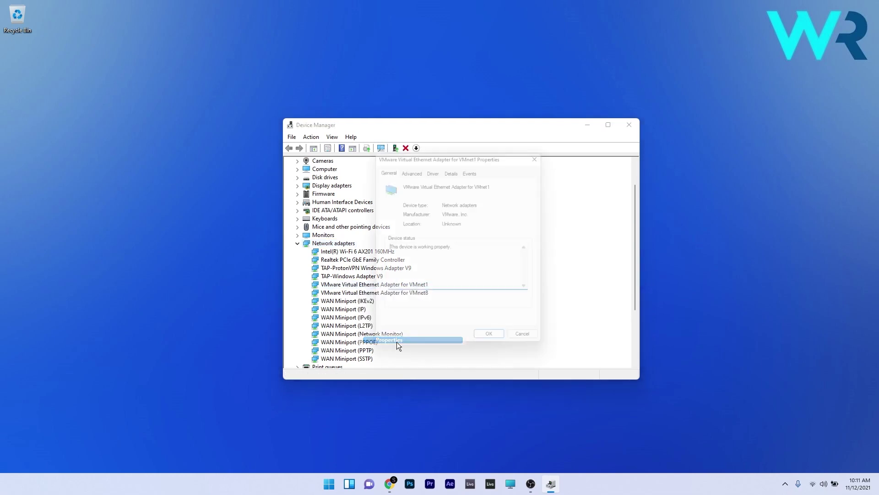
{"action": "left_click", "coordinate": [434, 167]}
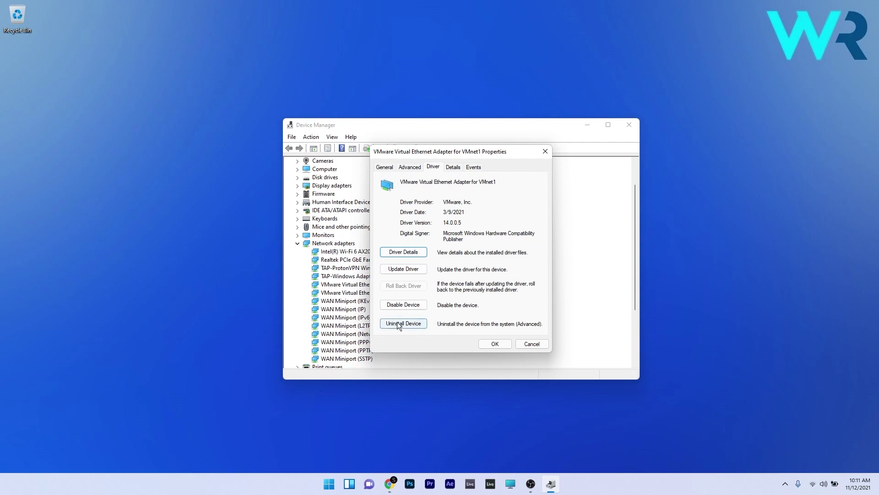
{"action": "left_click", "coordinate": [421, 271]}
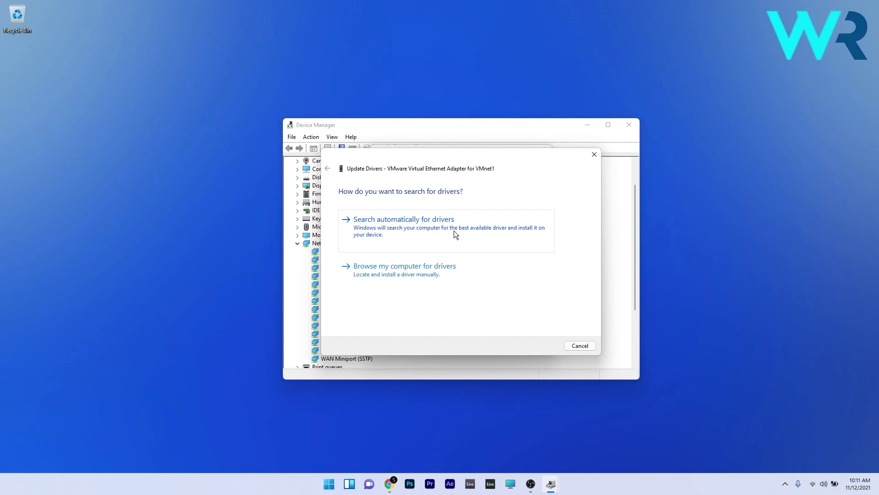
- Cancel the Update Drivers wizard with Esc
{"action": "key", "text": "Escape"}
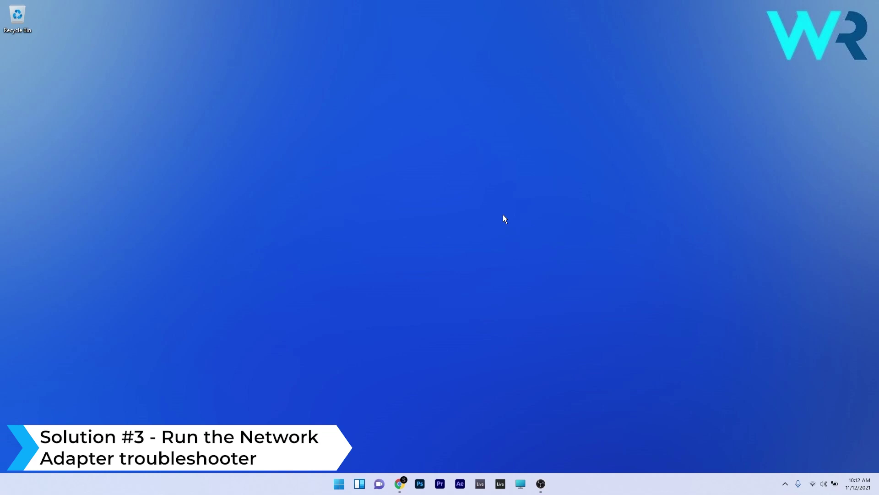
- In Settings, go to System > Troubleshoot > Other troubleshooters and scroll to Network Adapter
{"action": "key", "text": "super"}
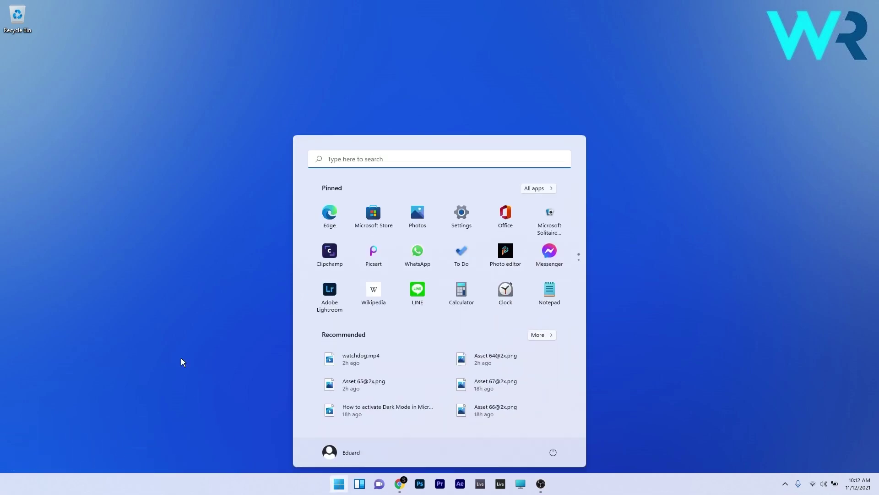
{"action": "left_click", "coordinate": [461, 216]}
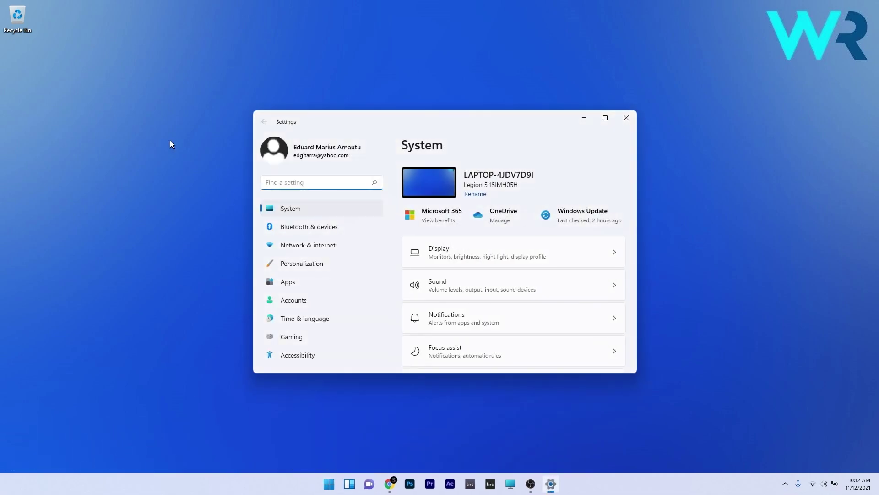
{"action": "left_click", "coordinate": [286, 210]}
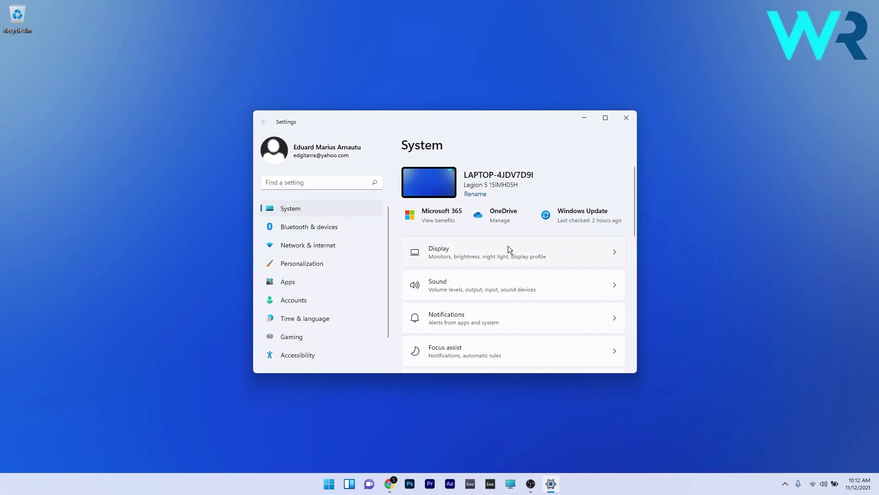
{"action": "scroll", "coordinate": [507, 246], "scroll_direction": "down", "scroll_amount": 7}
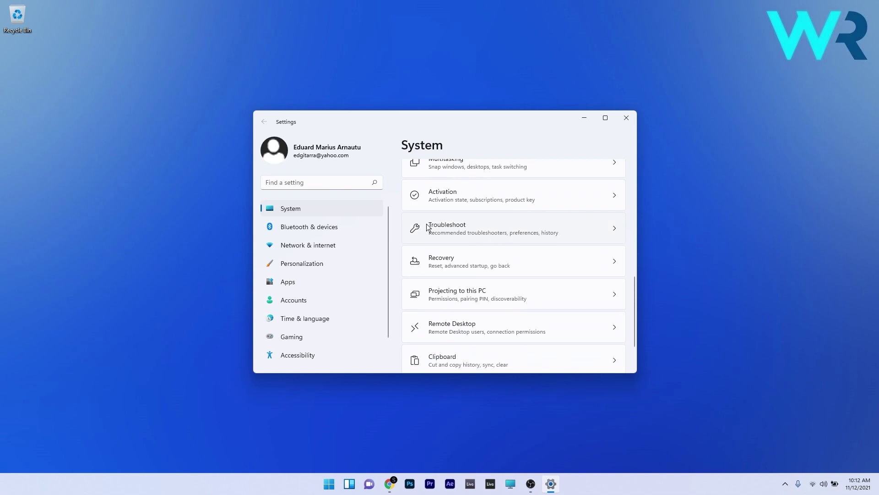
{"action": "left_click", "coordinate": [584, 229]}
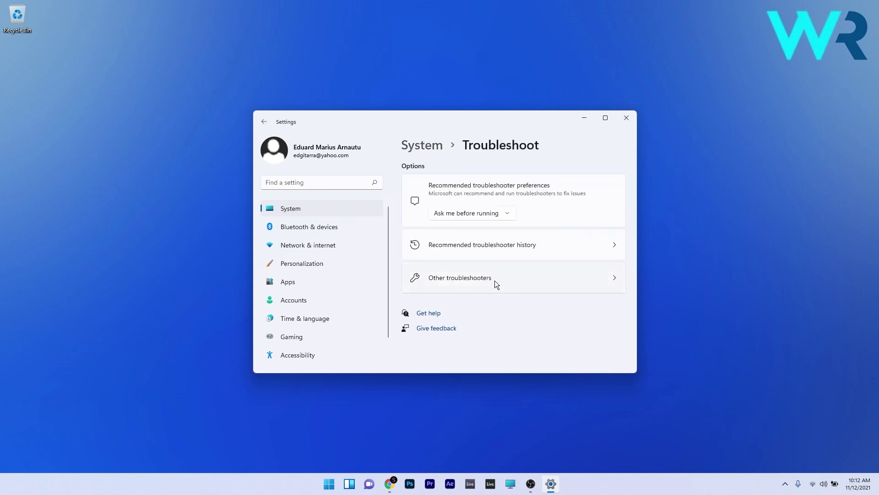
{"action": "left_click", "coordinate": [453, 283]}
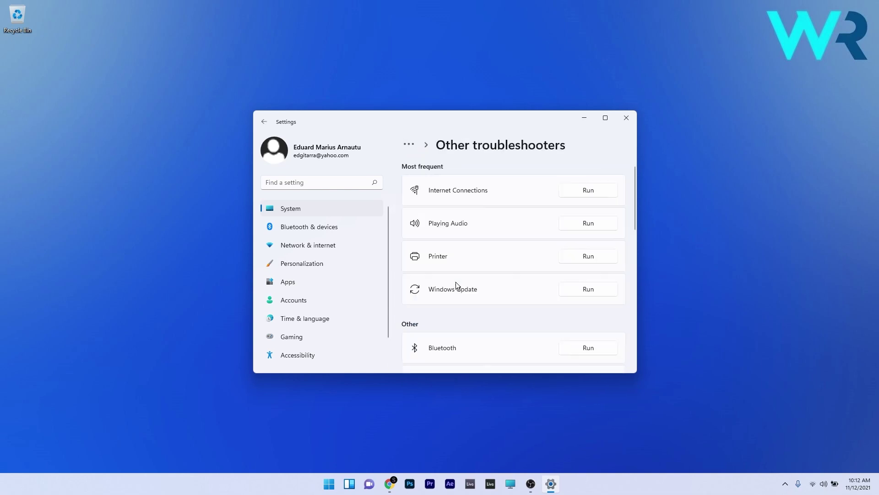
{"action": "scroll", "coordinate": [482, 271], "scroll_direction": "down", "scroll_amount": 4}
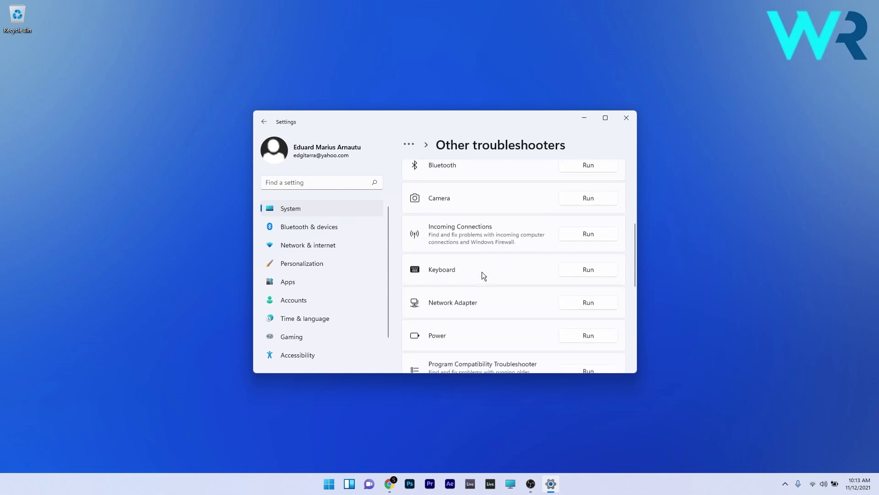
{"action": "scroll", "coordinate": [472, 277], "scroll_direction": "down", "scroll_amount": 1}
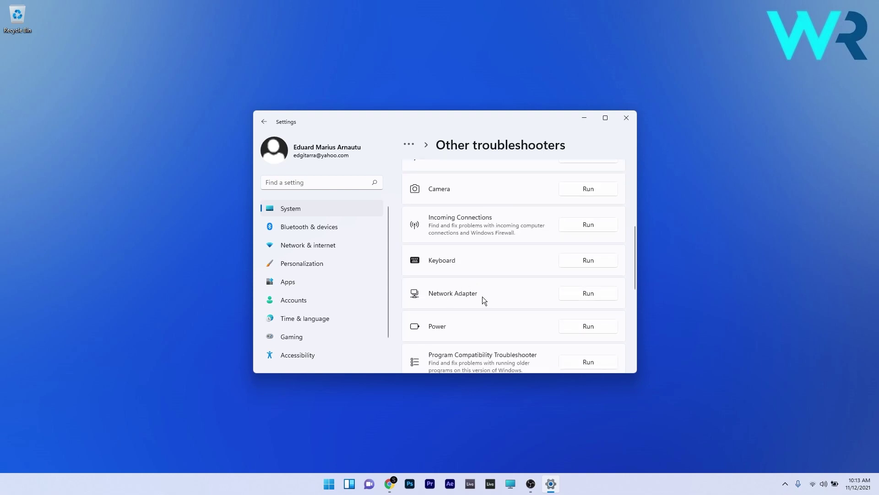
- Run the Network Adapter troubleshooter on the Ethernet adapter to detect problems
{"action": "left_click", "coordinate": [584, 293]}
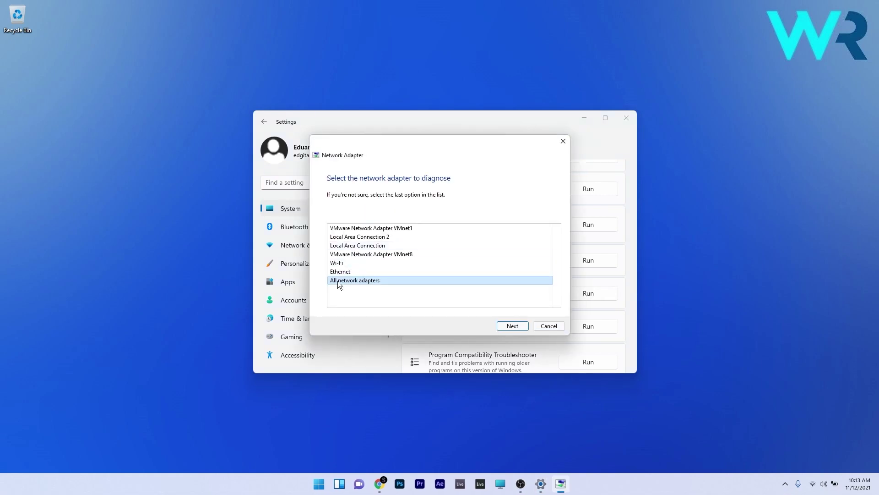
{"action": "left_click", "coordinate": [348, 272]}
{"action": "left_click", "coordinate": [511, 326]}
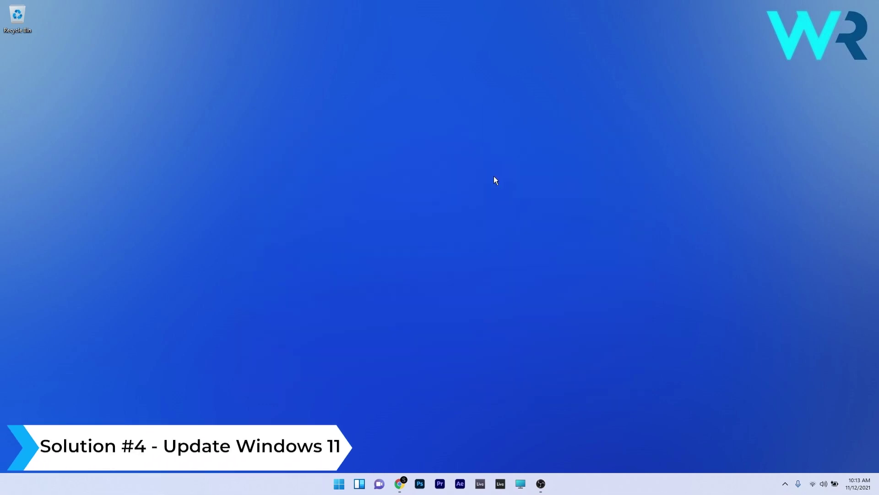
- Search 'update', check for Windows updates on the Windows Update page, then close Settings
{"action": "left_click", "coordinate": [338, 485]}
{"action": "type", "text": "update"}
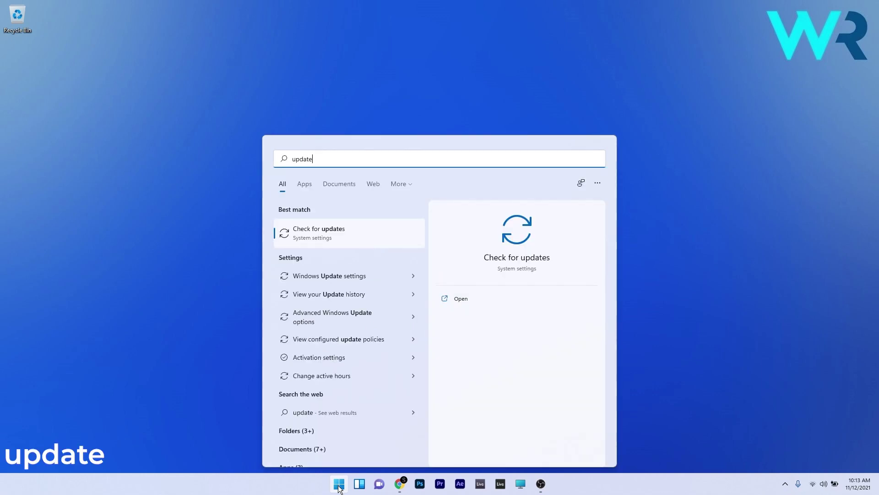
{"action": "left_click", "coordinate": [356, 232]}
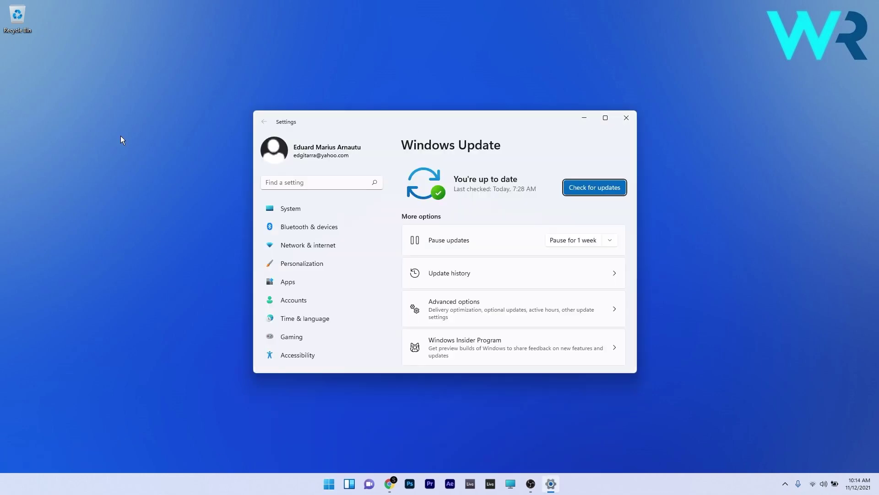
{"action": "left_click", "coordinate": [590, 187]}
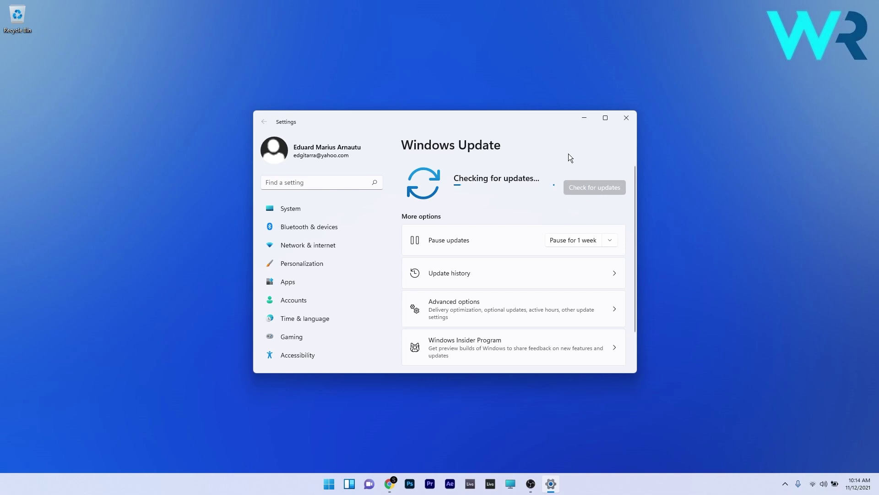
{"action": "key", "text": "alt+F4"}
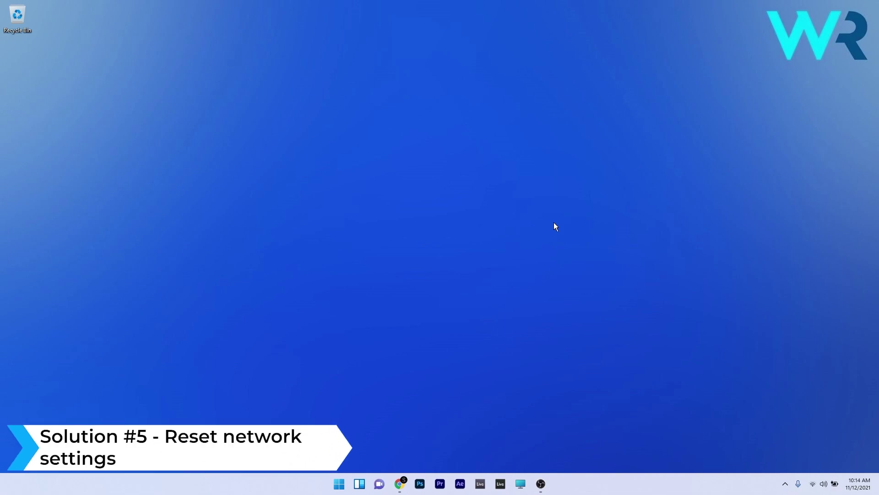
- In Settings, open Network & internet > Advanced network settings and scroll to Network reset
{"action": "left_click", "coordinate": [339, 484]}
{"action": "left_click", "coordinate": [468, 220]}
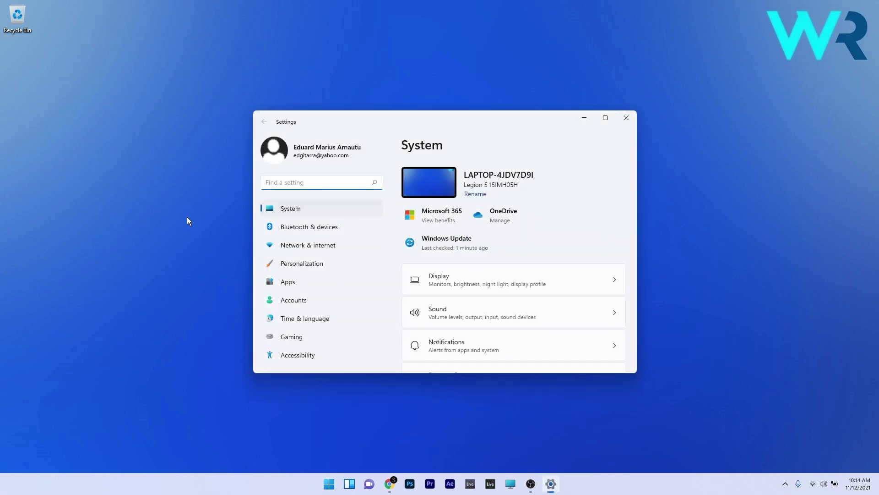
{"action": "left_click", "coordinate": [312, 248]}
{"action": "scroll", "coordinate": [474, 246], "scroll_direction": "down", "scroll_amount": 2}
{"action": "scroll", "coordinate": [474, 246], "scroll_direction": "down", "scroll_amount": 2}
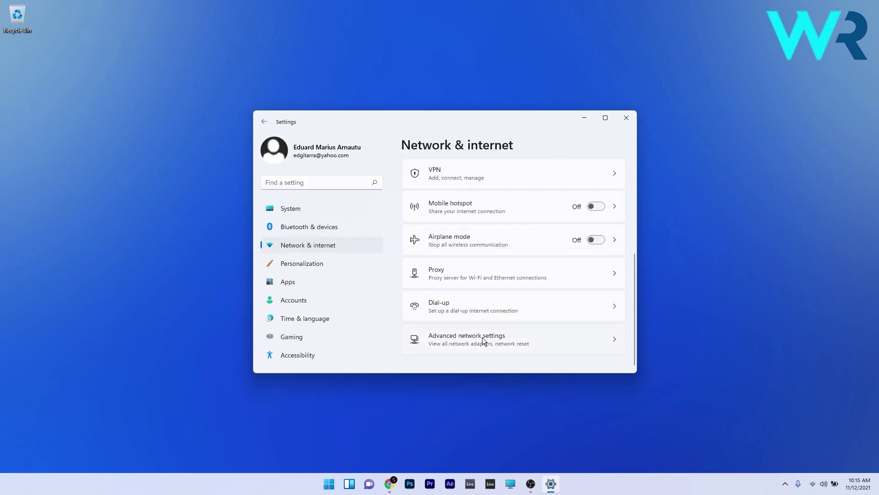
{"action": "left_click", "coordinate": [555, 340]}
{"action": "scroll", "coordinate": [502, 307], "scroll_direction": "down", "scroll_amount": 5}
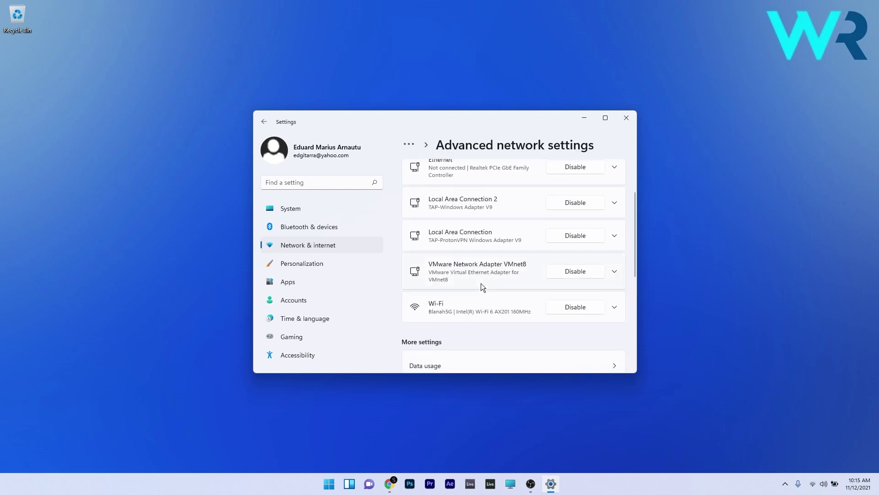
{"action": "scroll", "coordinate": [465, 236], "scroll_direction": "down", "scroll_amount": 1}
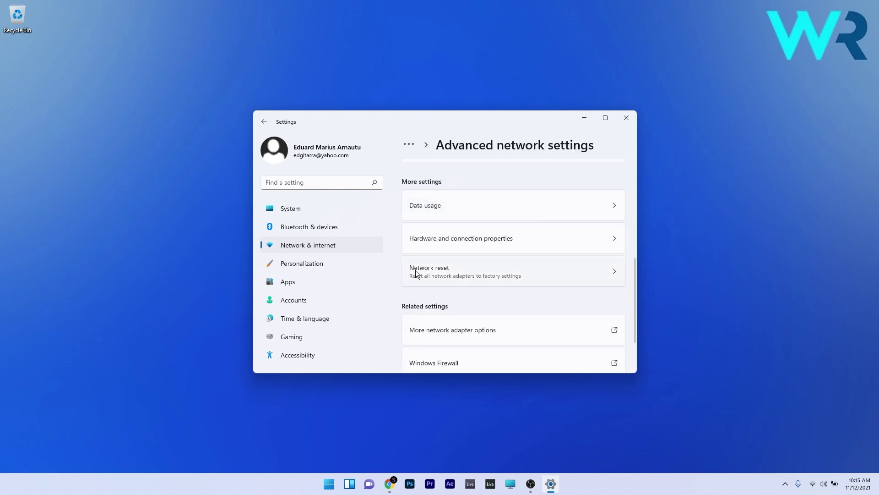
{"action": "left_click", "coordinate": [590, 278]}
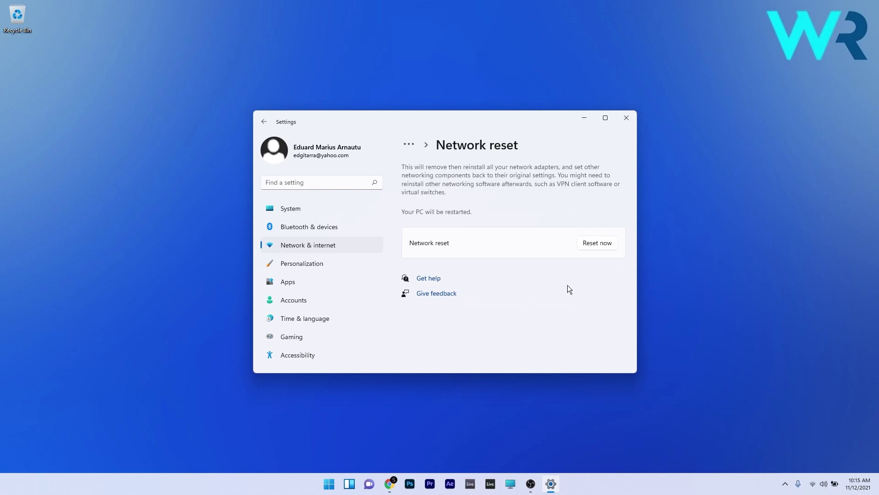